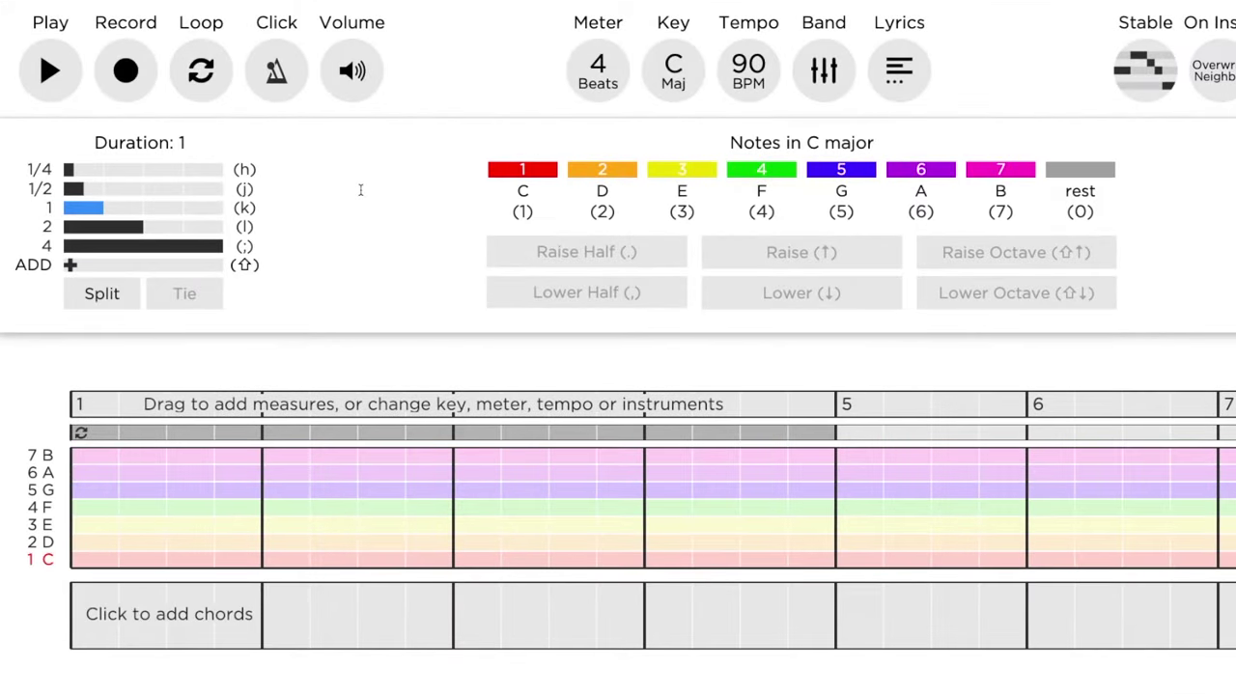
{"action": "left_click", "coordinate": [126, 71]}
Tap repeated scale-degree-1 (C) notes in rhythm over four measures during playback, then stop.
{"action": "key", "text": "space"}
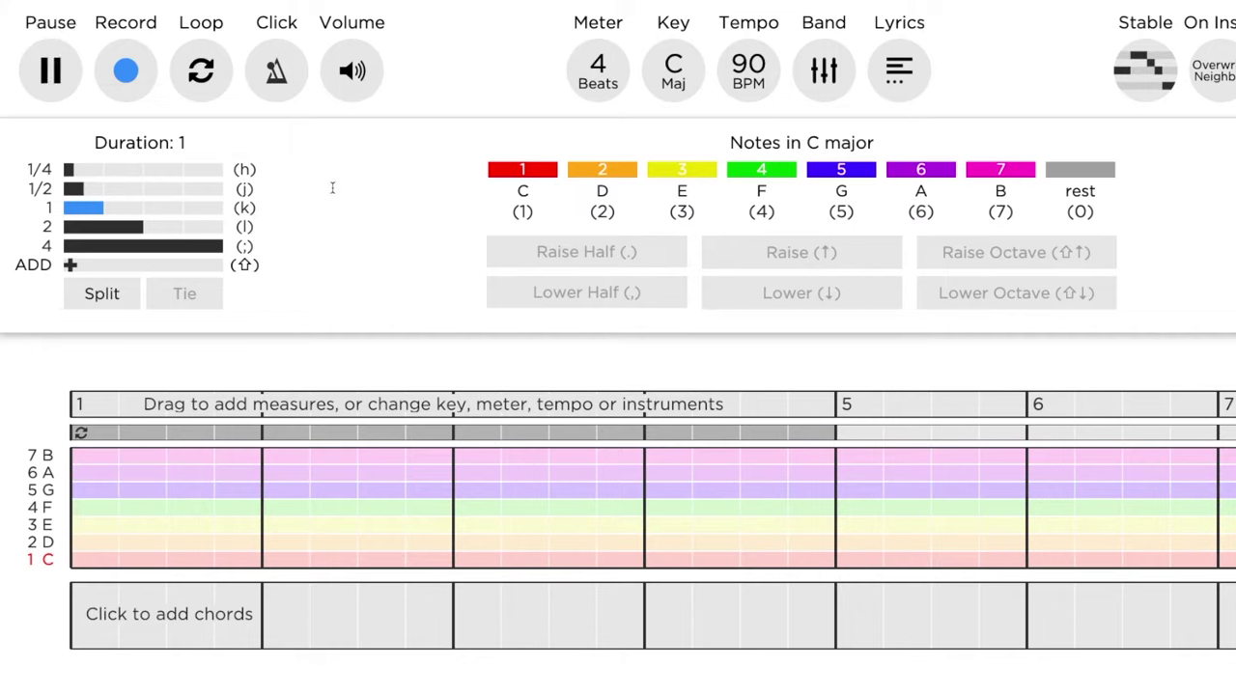
{"action": "key", "text": "1"}
{"action": "key", "text": "1"}
{"action": "key", "text": "1"}
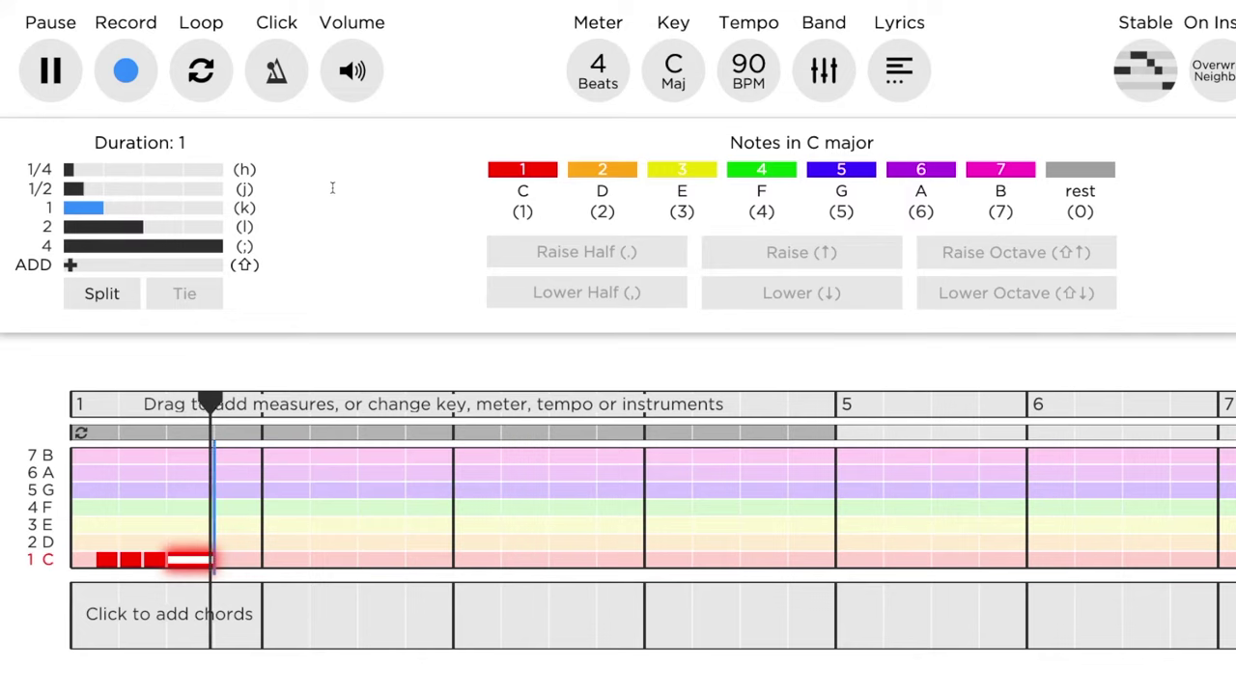
{"action": "key", "text": "1"}
{"action": "key", "text": "1"}
{"action": "key", "text": "1"}
{"action": "key", "text": "1"}
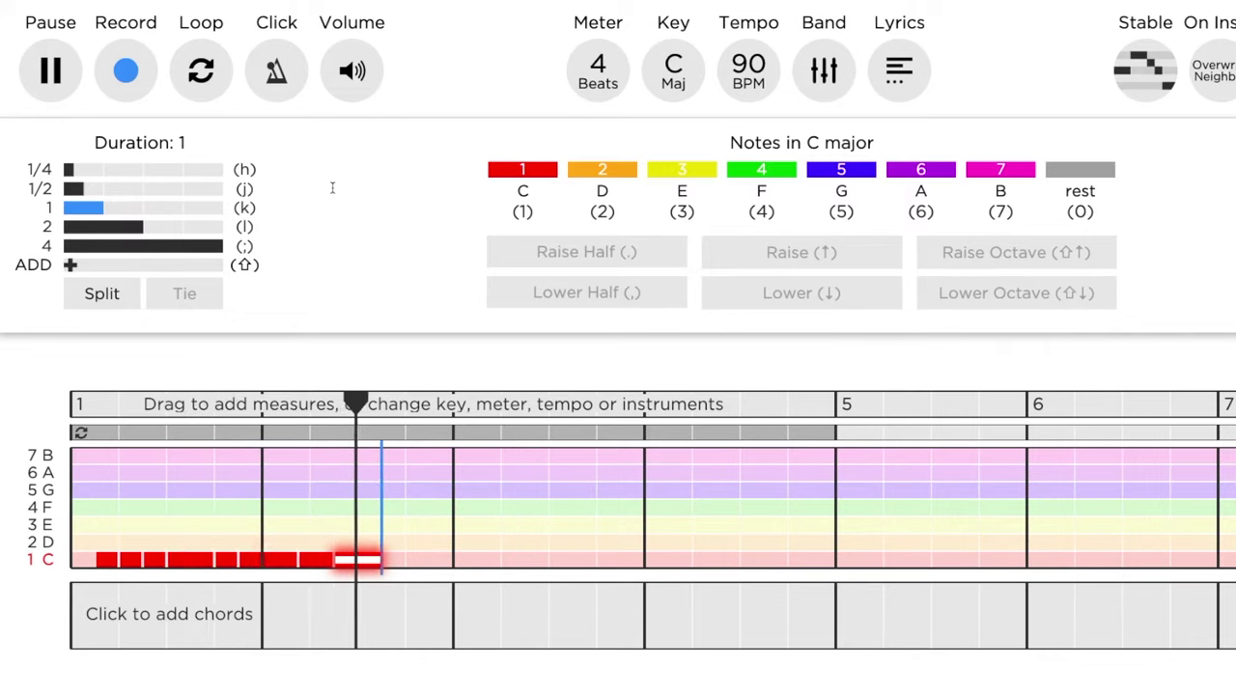
{"action": "key", "text": "1"}
{"action": "key", "text": "1"}
{"action": "key", "text": "1"}
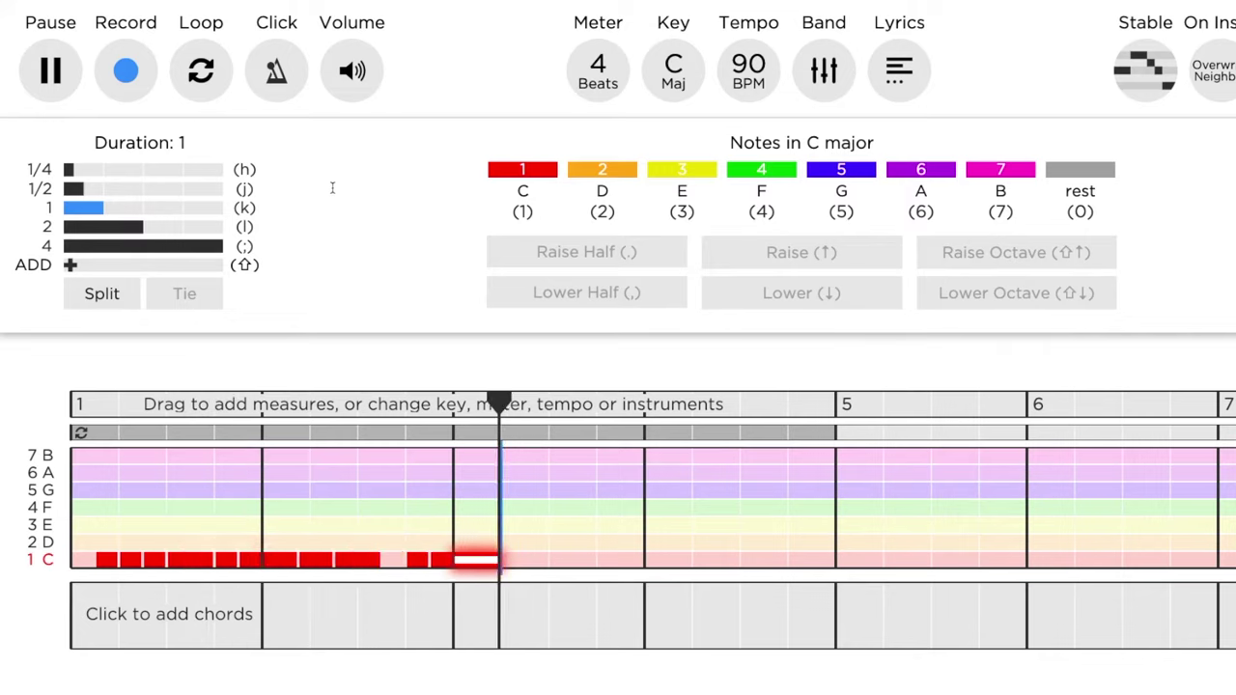
{"action": "key", "text": "1"}
{"action": "key", "text": "1"}
{"action": "key", "text": "1"}
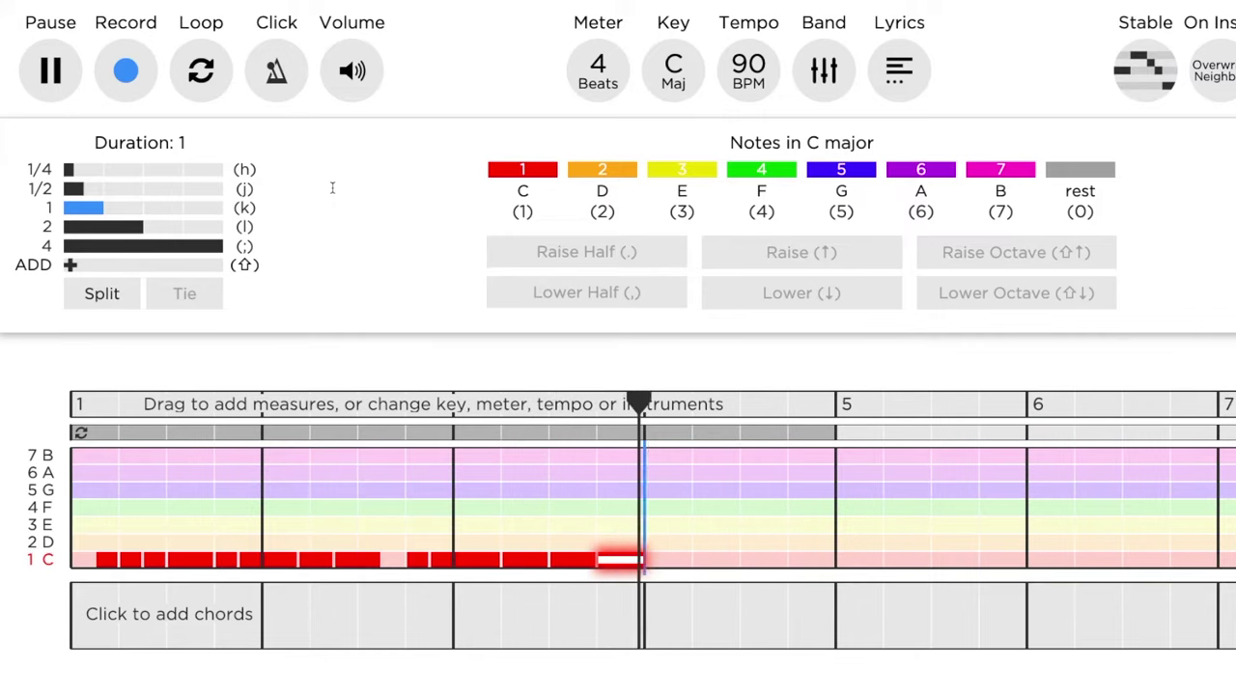
{"action": "key", "text": "1"}
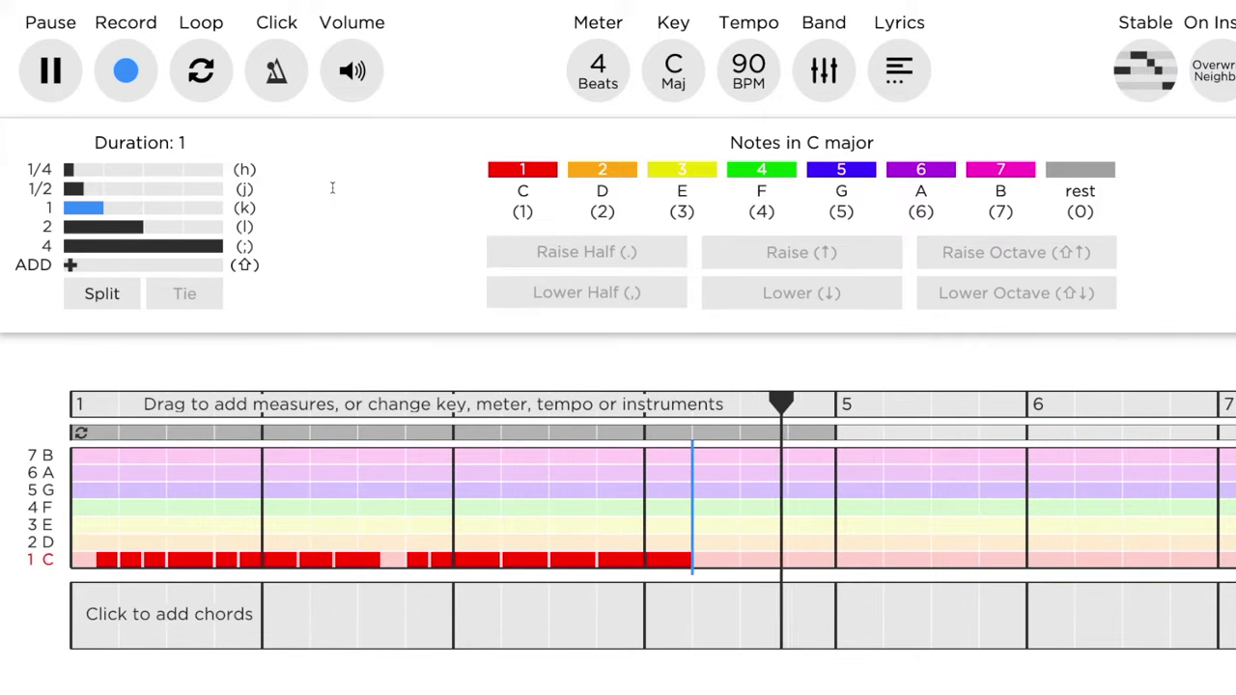
{"action": "key", "text": "space"}
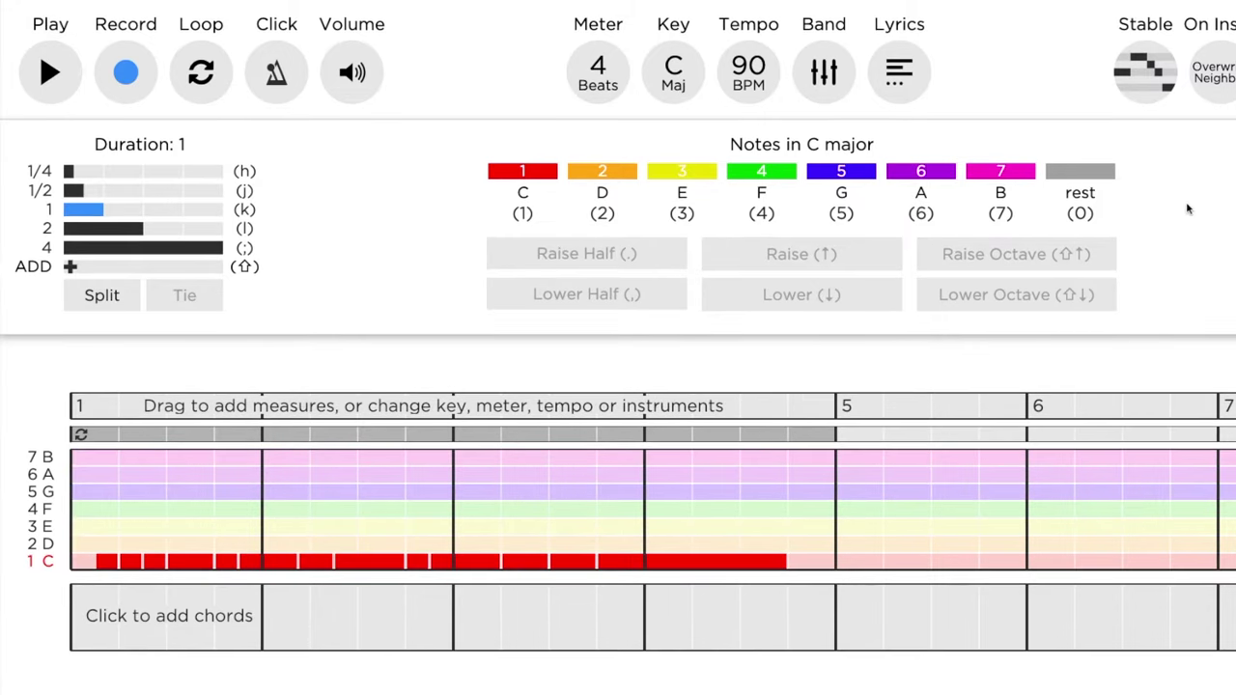
Enter the verse lyrics, hyphenating 'be-gins' and adding underscores before 'street'.
{"action": "left_click", "coordinate": [899, 87]}
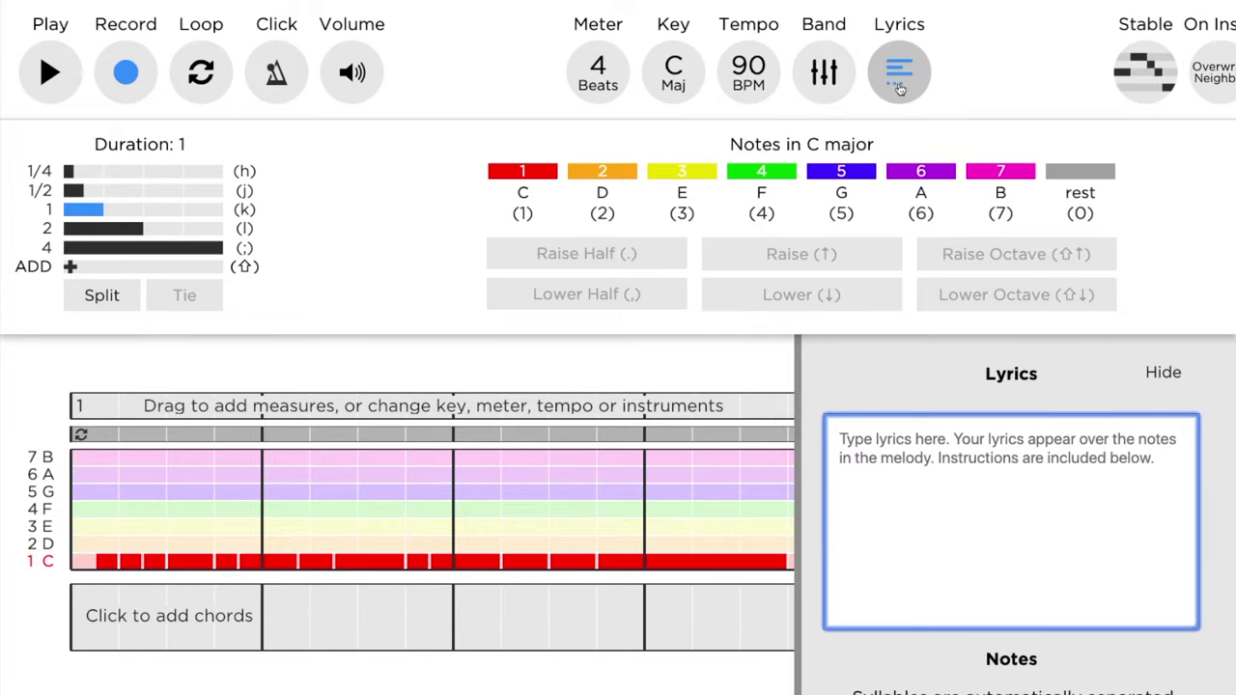
{"action": "type", "text": "There is a pl"}
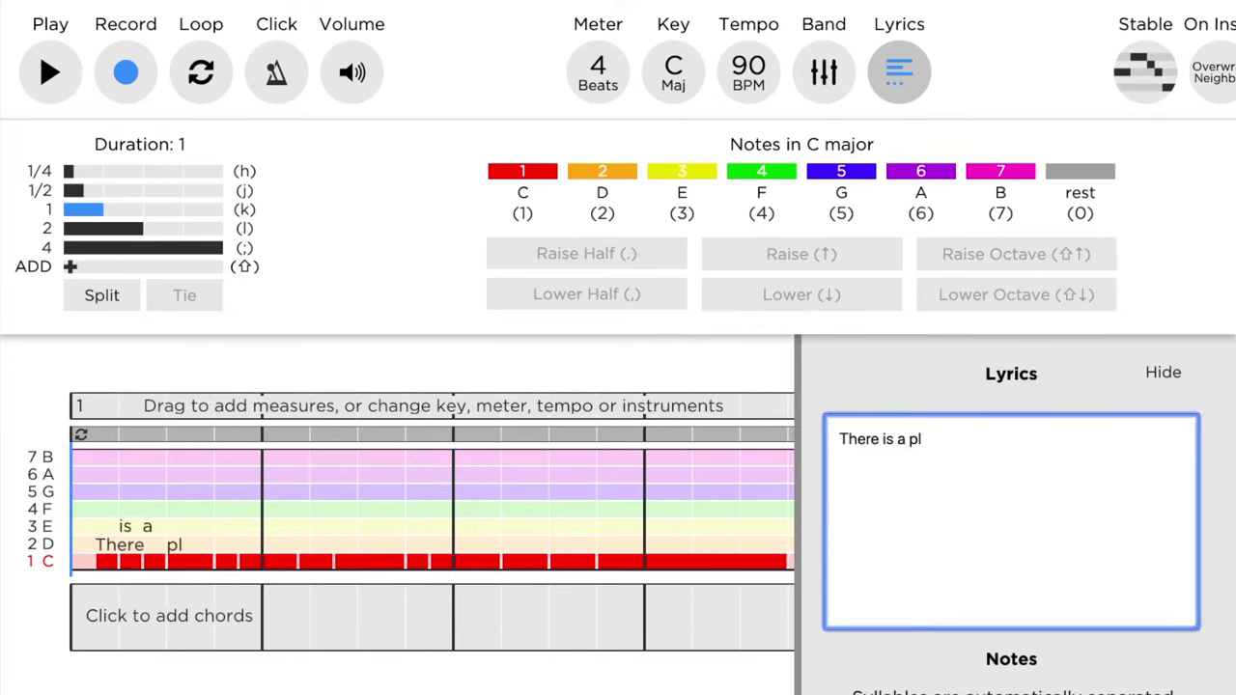
{"action": "type", "text": "ace where the sid"}
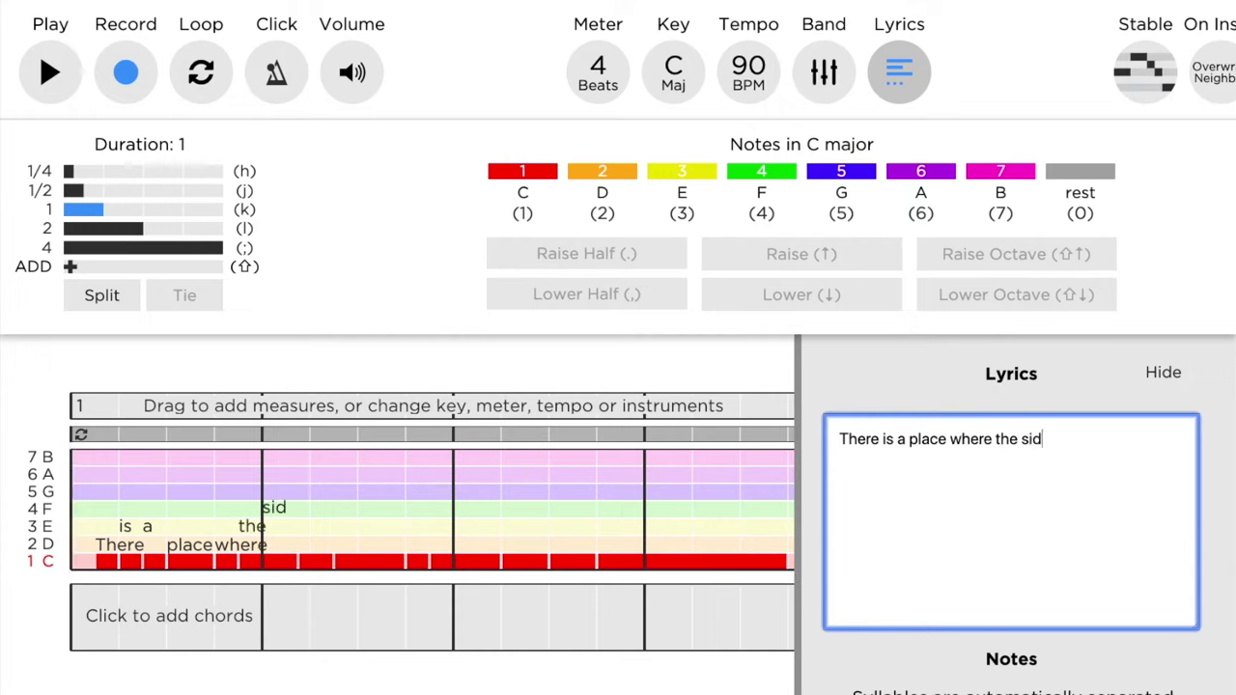
{"action": "type", "text": "ewalk ends and b"}
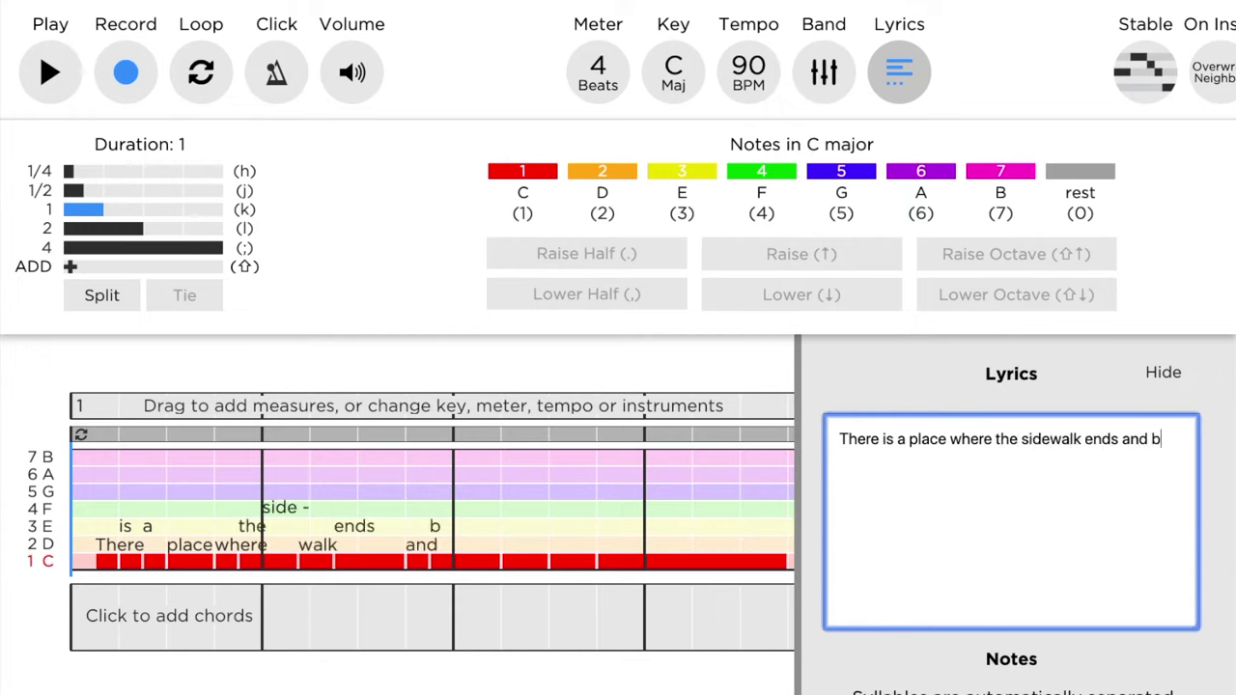
{"action": "type", "text": "efore the street be"}
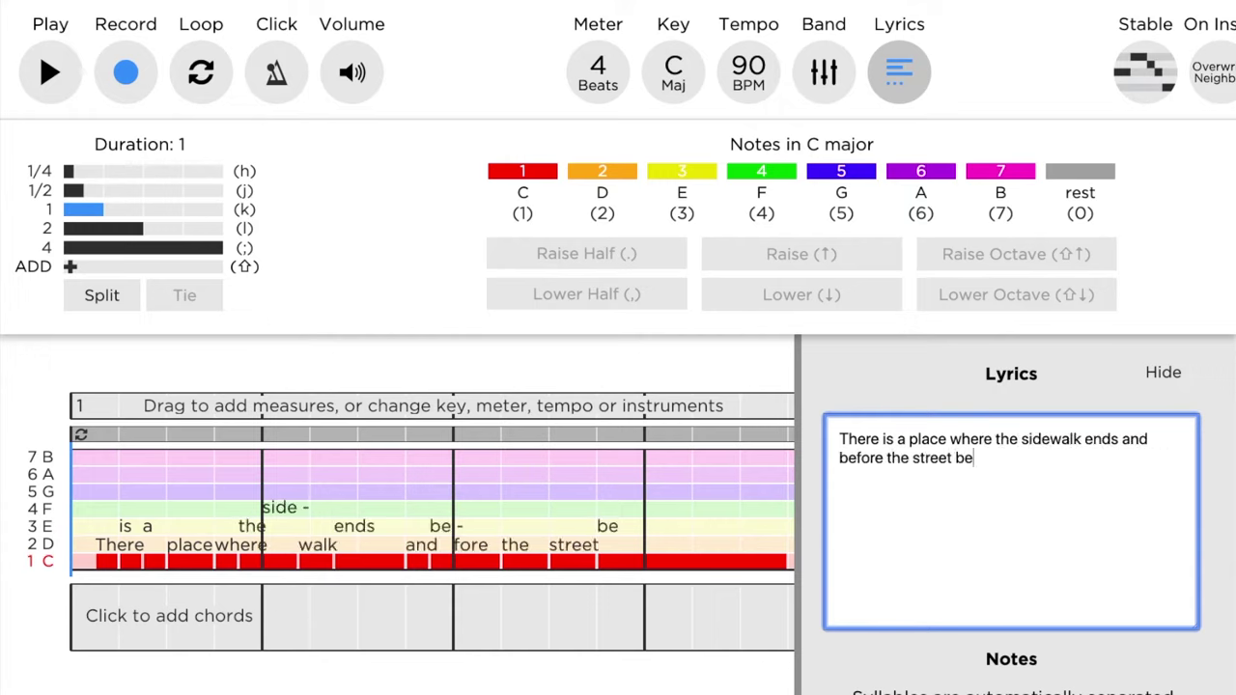
{"action": "type", "text": "gins"}
{"action": "left_click", "coordinate": [973, 460]}
{"action": "type", "text": "-"}
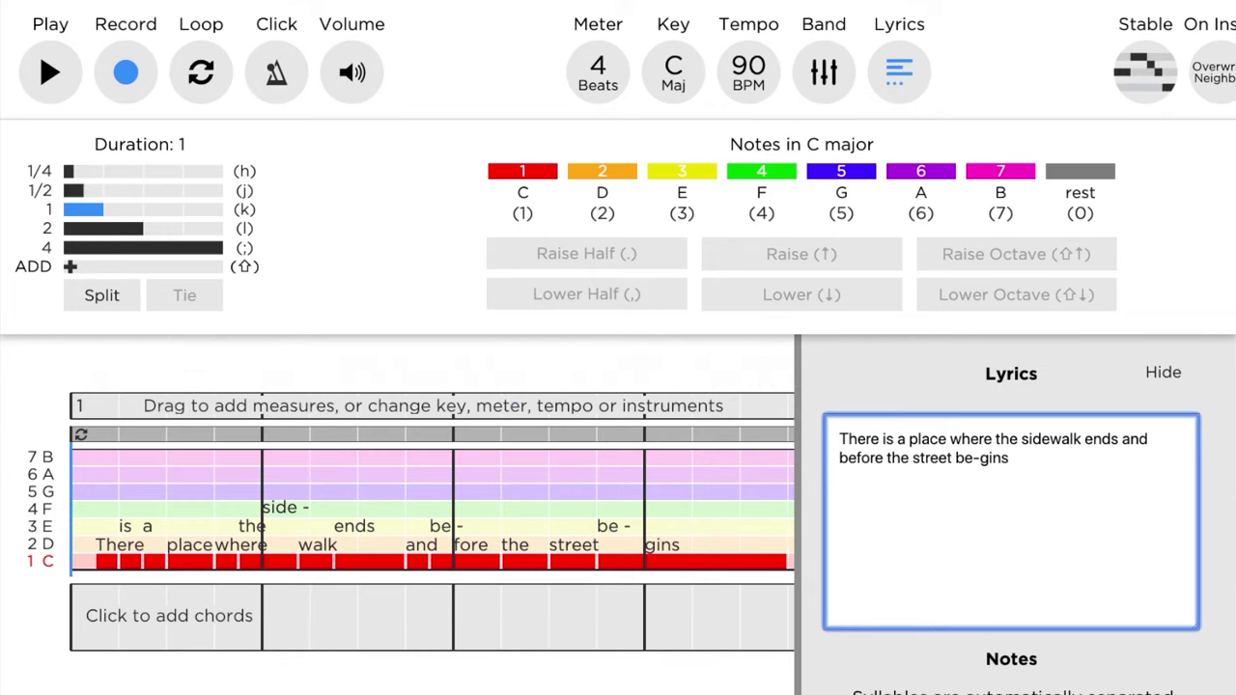
{"action": "left_click", "coordinate": [913, 460]}
{"action": "type", "text": "_ _"}
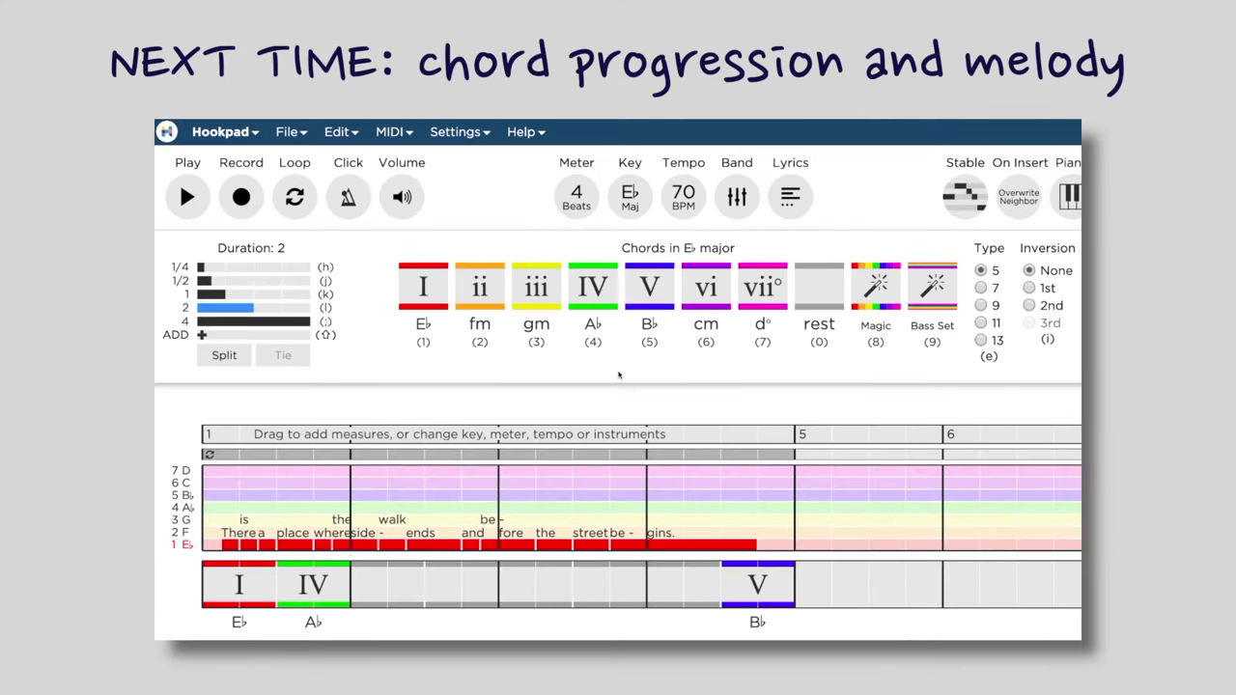
Add V, I and vi chords after the IV chord.
{"action": "key", "text": "5"}
{"action": "key", "text": "1"}
{"action": "key", "text": "6"}
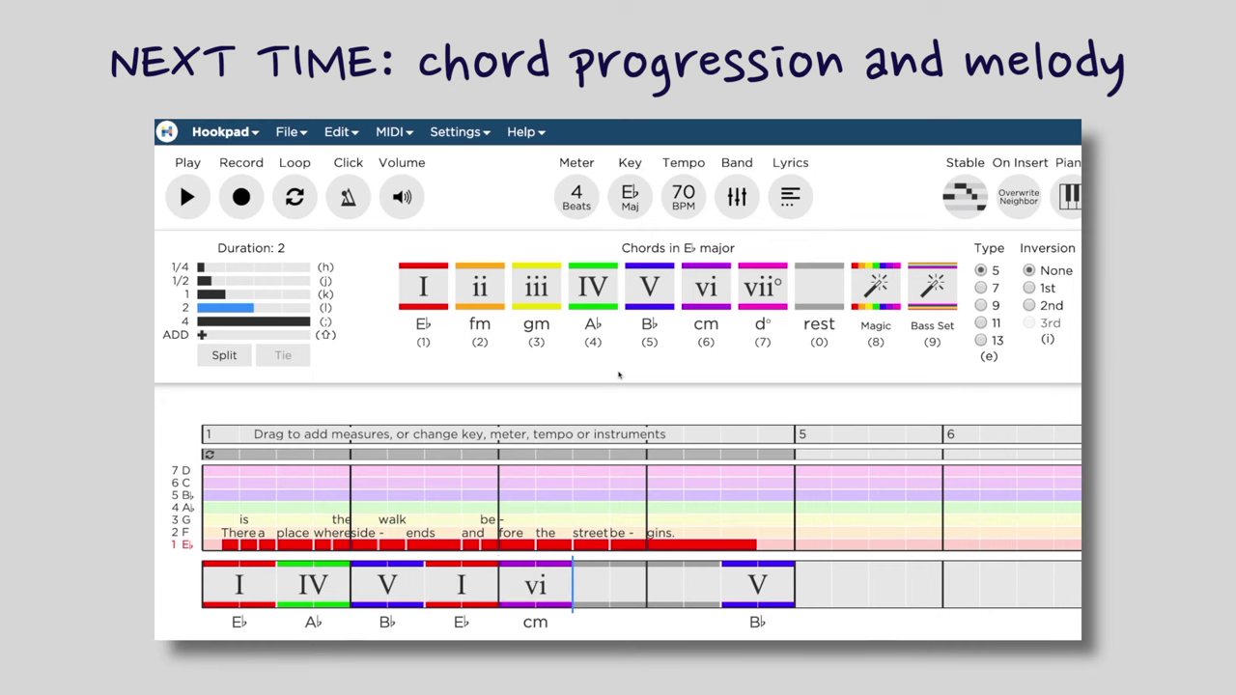